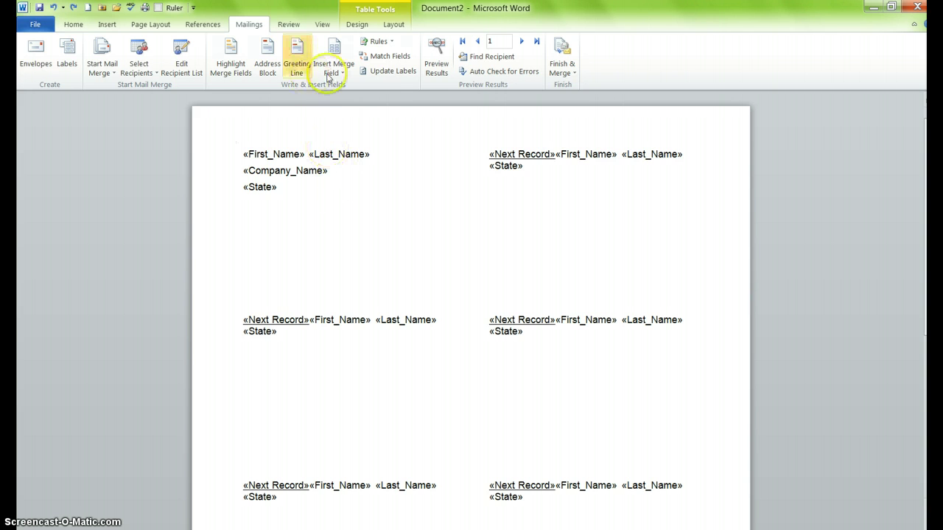
Copy the first label's «First_Name» «Last_Name», «Company_Name» and «State» fields to every label with Update Labels.
left_click(343, 72)
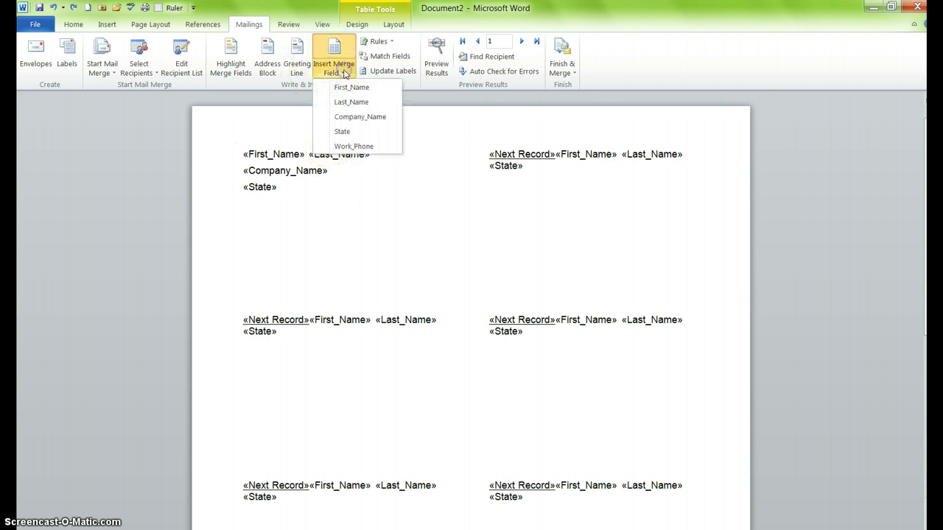
left_click(280, 193)
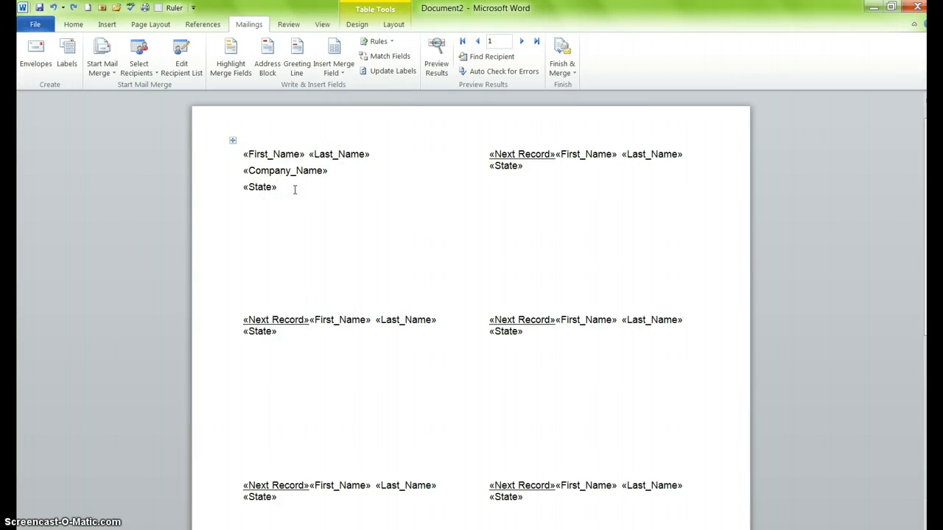
left_click(319, 181)
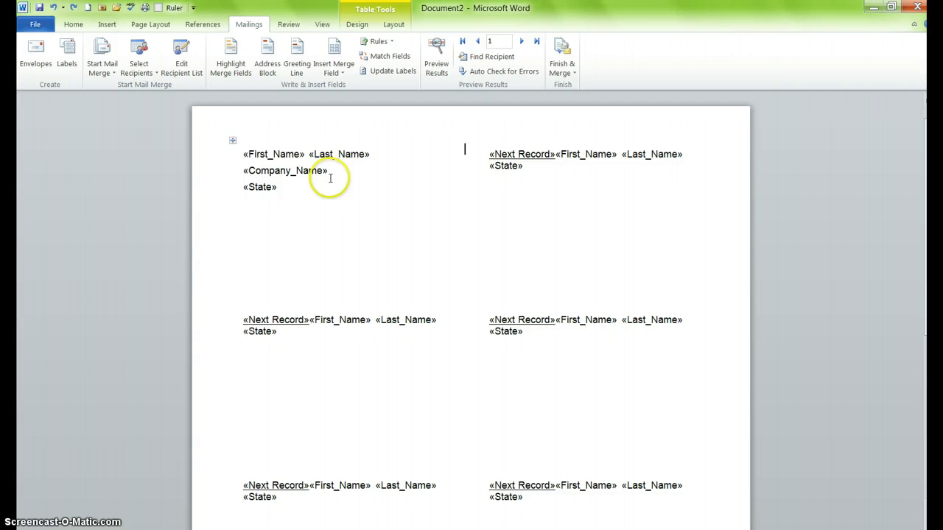
left_click(331, 177)
left_click(387, 72)
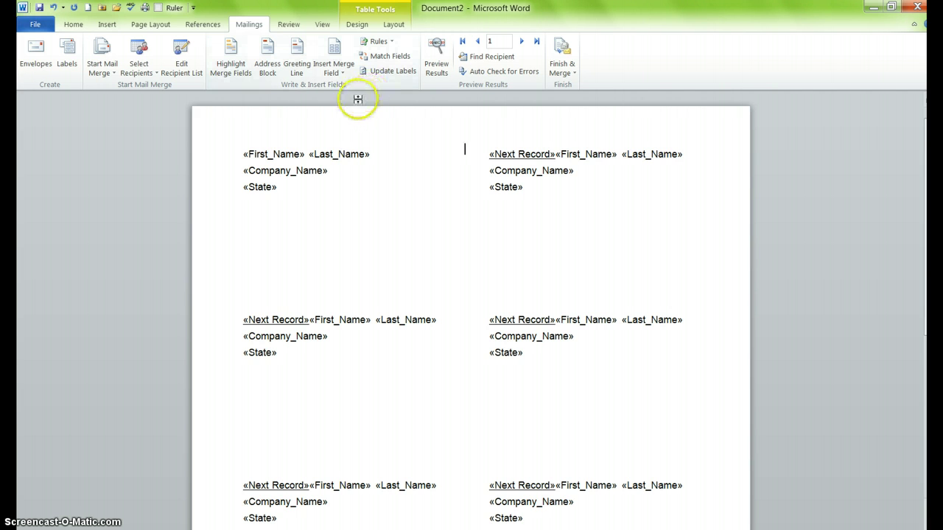
Widen the Mail Merge Recipients list to reveal Work Phone and sort ascending by Last Name.
left_click(180, 66)
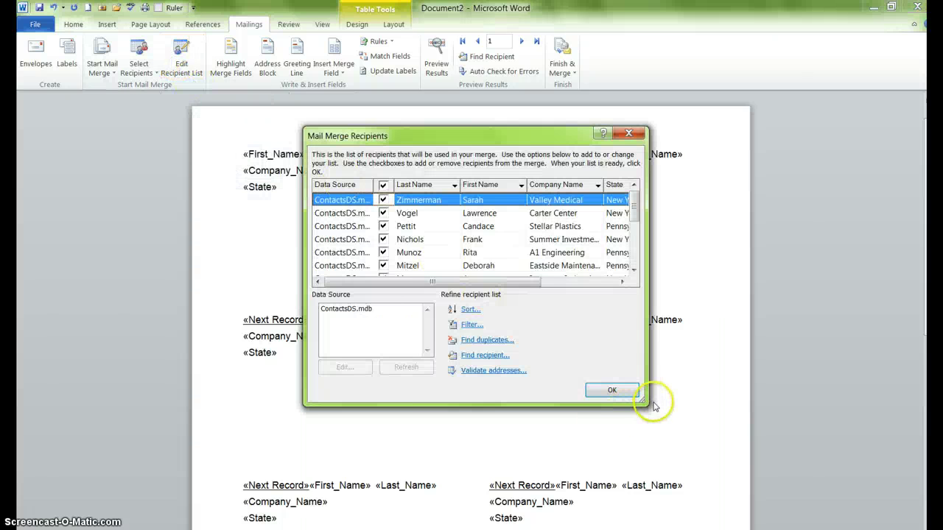
left_click_drag(644, 399, 842, 405)
left_click_drag(830, 200, 823, 180)
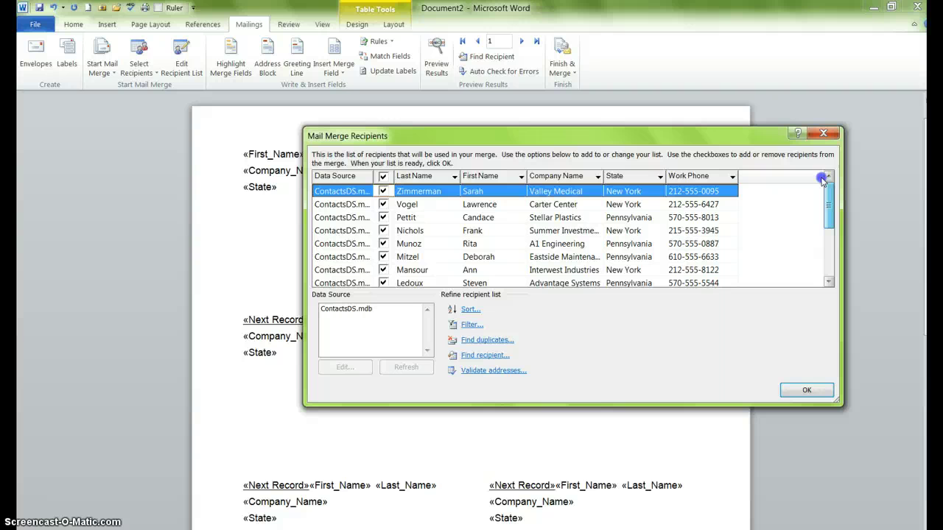
left_click(430, 176)
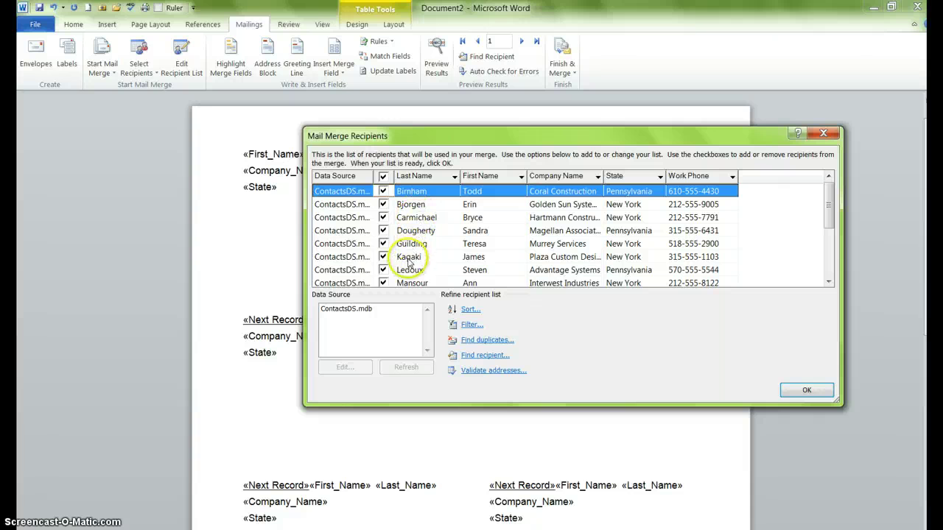
In Sort Records, keep Last Name as the sort key and leave Then by empty.
left_click(471, 310)
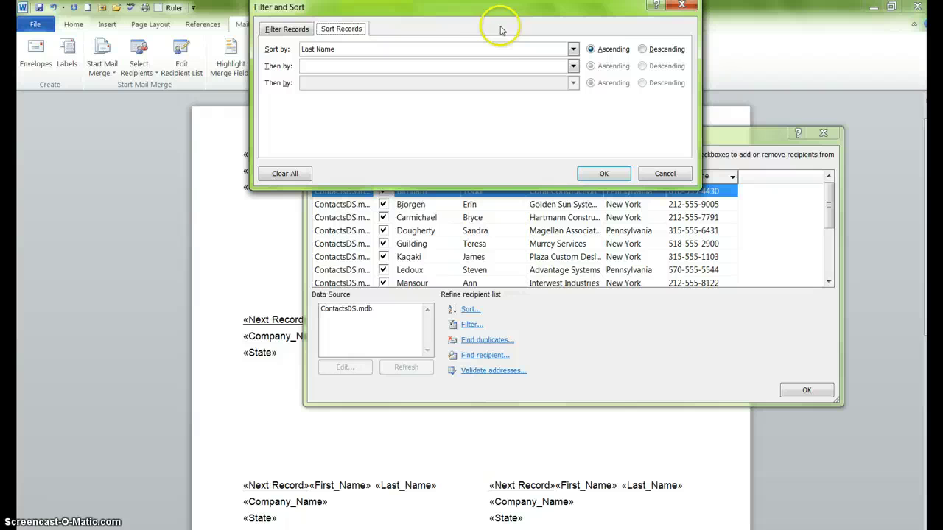
left_click(496, 49)
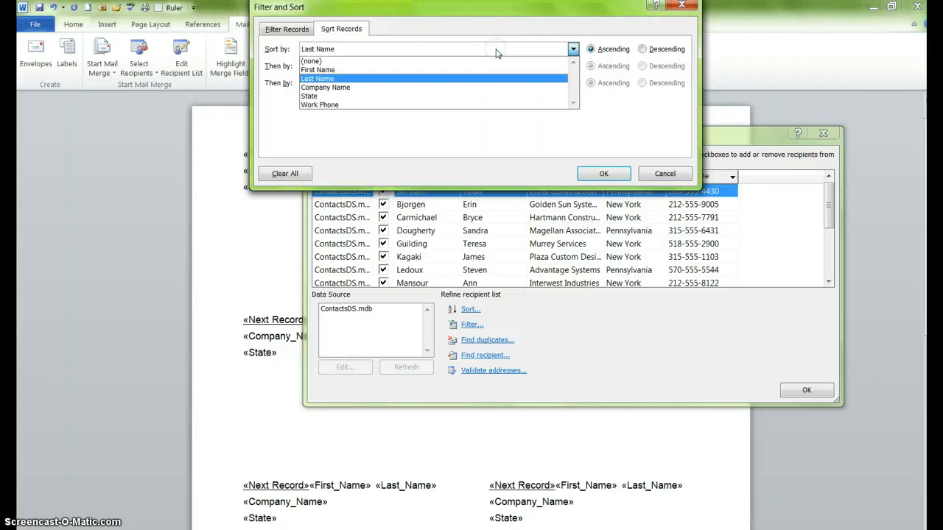
left_click(496, 49)
left_click(446, 66)
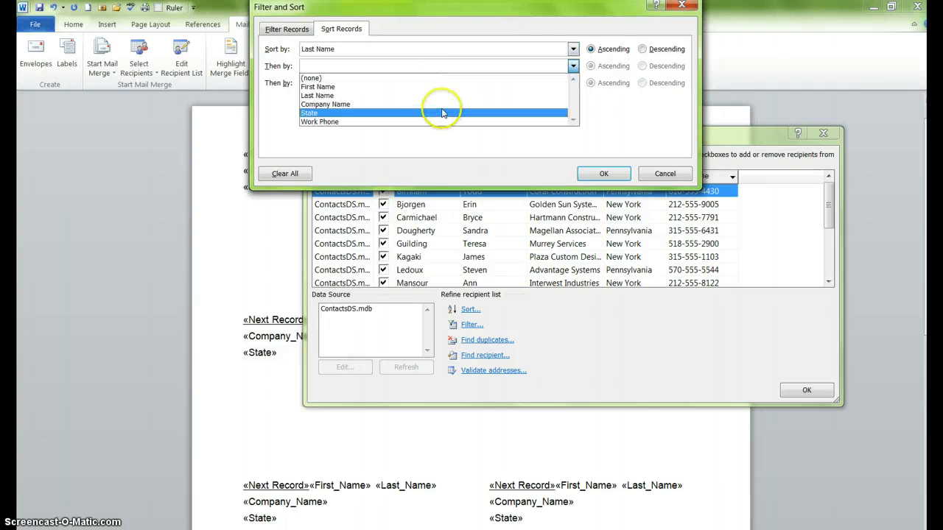
left_click(433, 41)
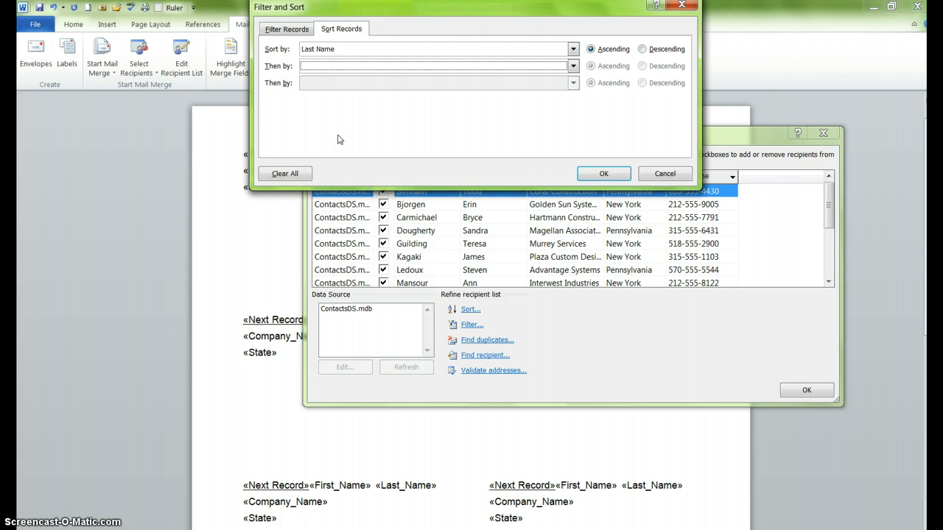
Confirm the Last Name sort and return to the sorted Mail Merge Recipients list.
left_click(603, 173)
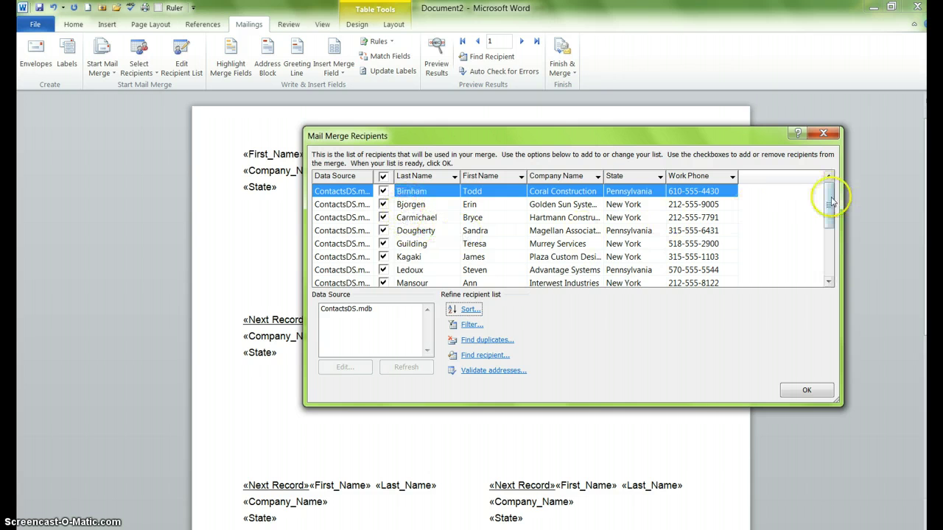
left_click_drag(828, 200, 816, 177)
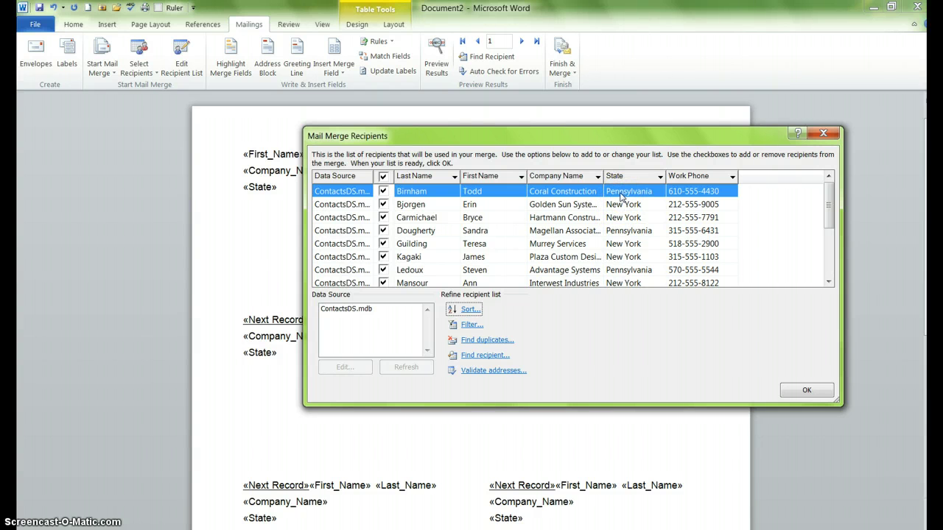
Filter the recipients to State Equal to Pennsylvania, leaving six contacts.
left_click(473, 328)
left_click(419, 59)
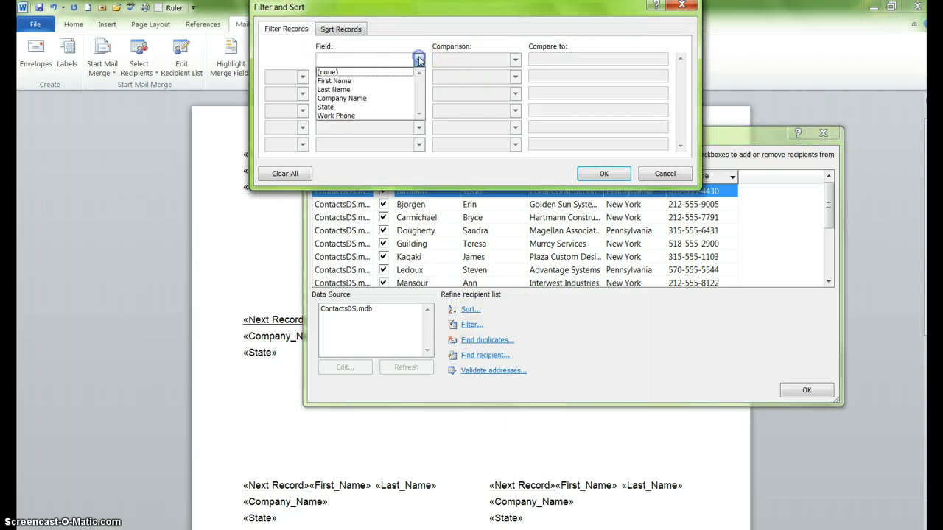
left_click(401, 107)
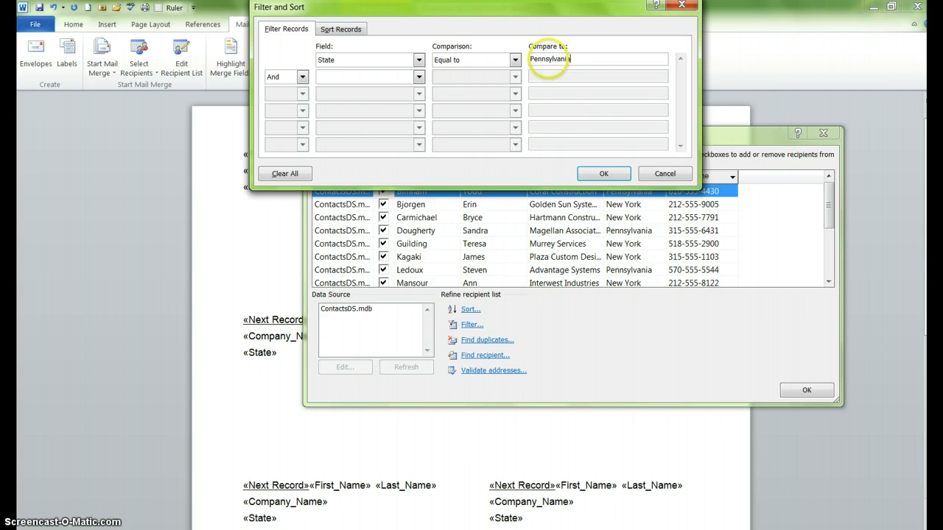
type("Pennsylvania")
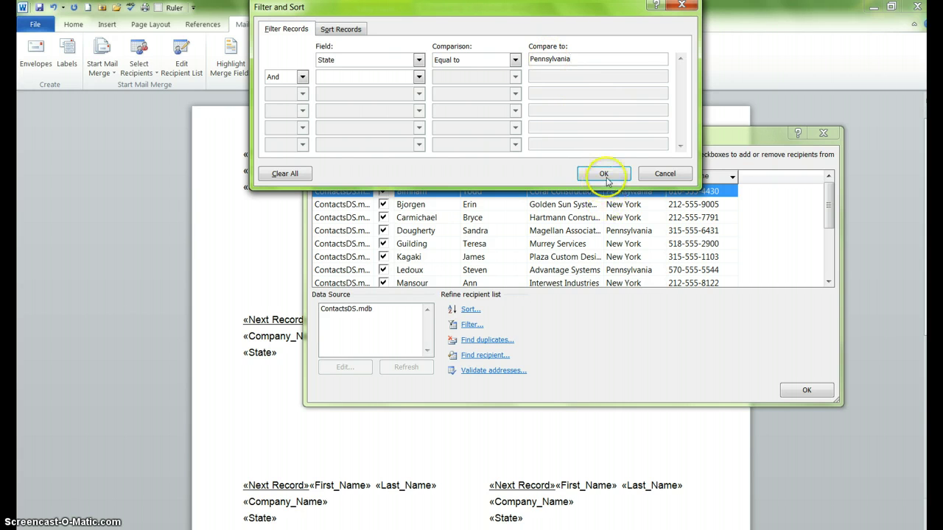
left_click(617, 176)
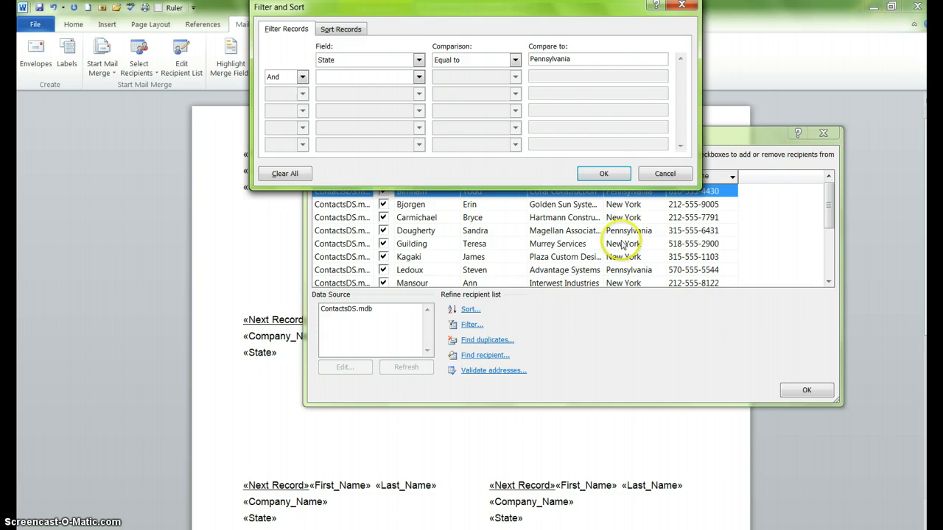
left_click(611, 173)
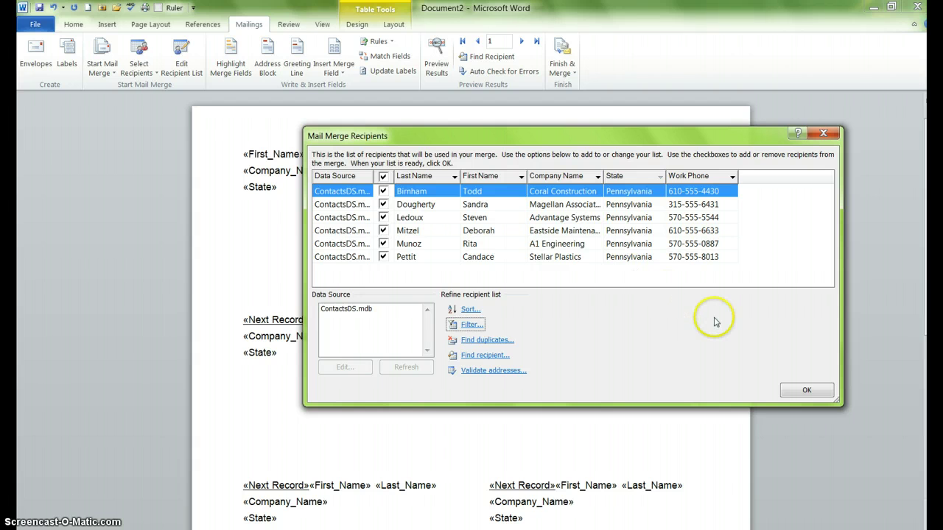
Accept the filtered list and preview the six Pennsylvania labels with names, companies and state.
left_click(813, 392)
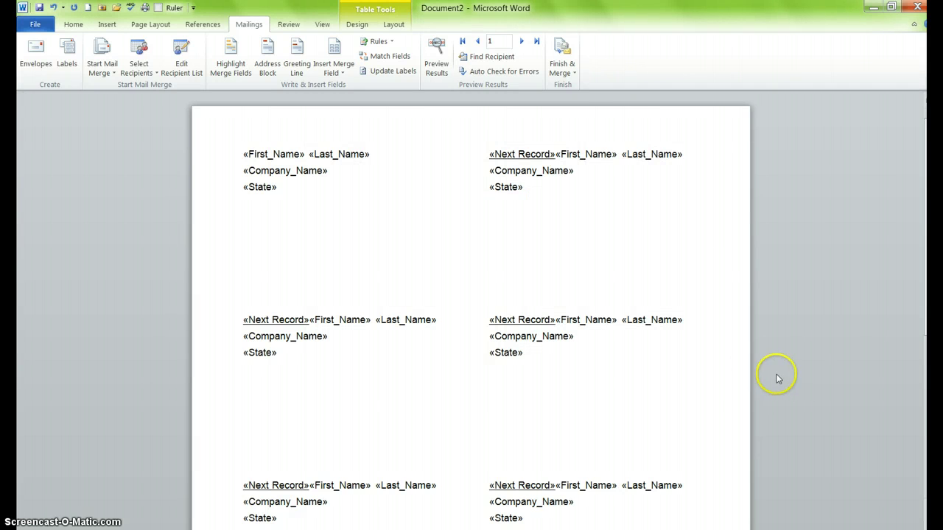
left_click(442, 64)
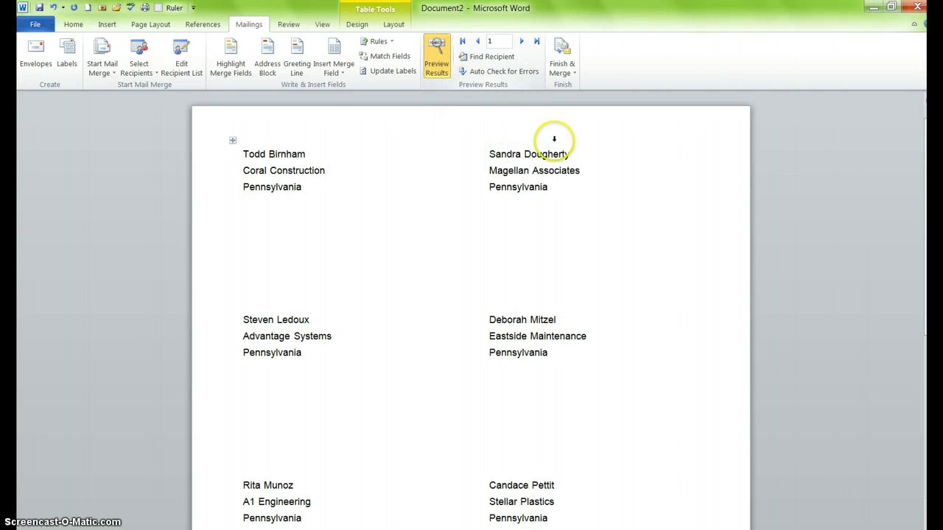
scroll(600, 287, "down", 5)
scroll(598, 296, "down", 1)
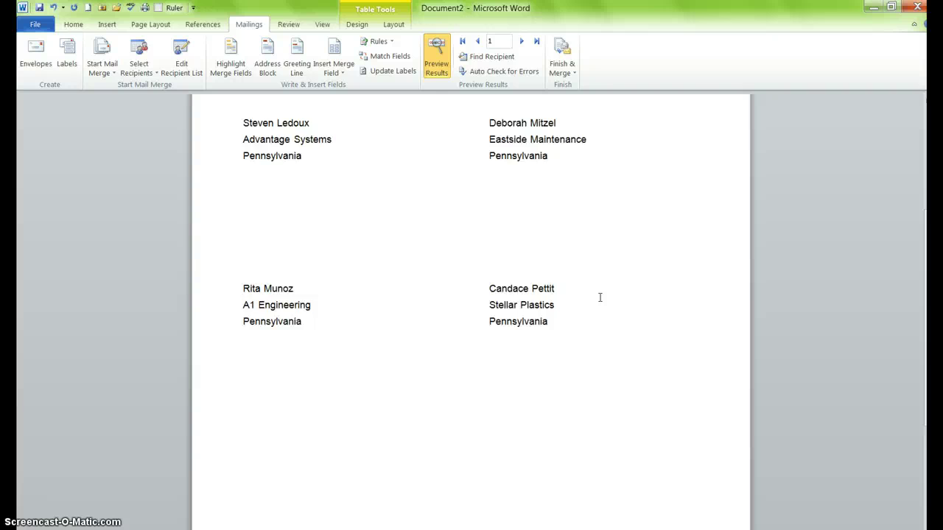
scroll(598, 296, "down", 3)
scroll(596, 295, "up", 2)
scroll(593, 291, "up", 6)
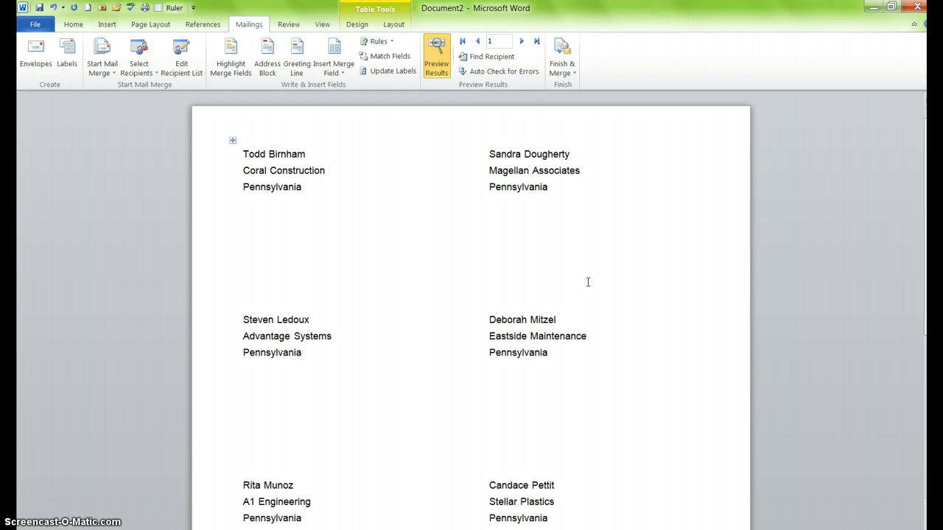
scroll(582, 291, "down", 5)
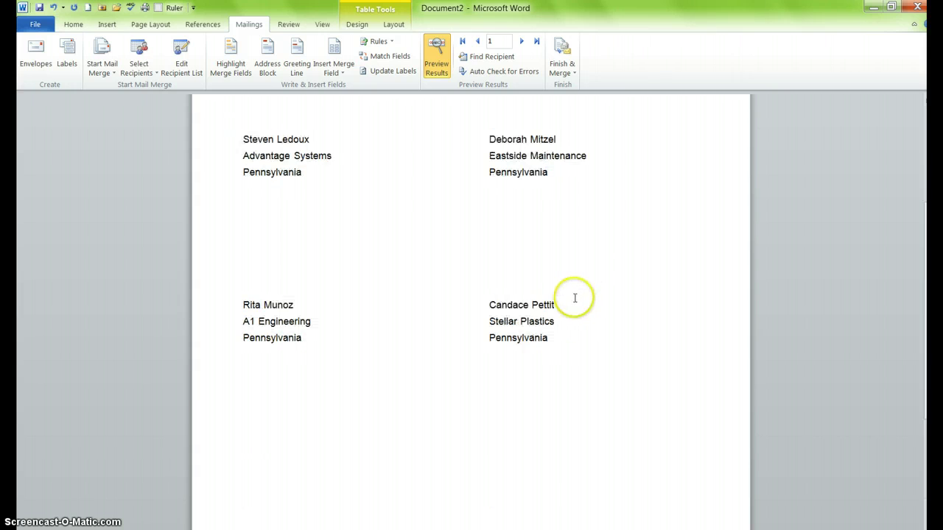
scroll(566, 305, "up", 5)
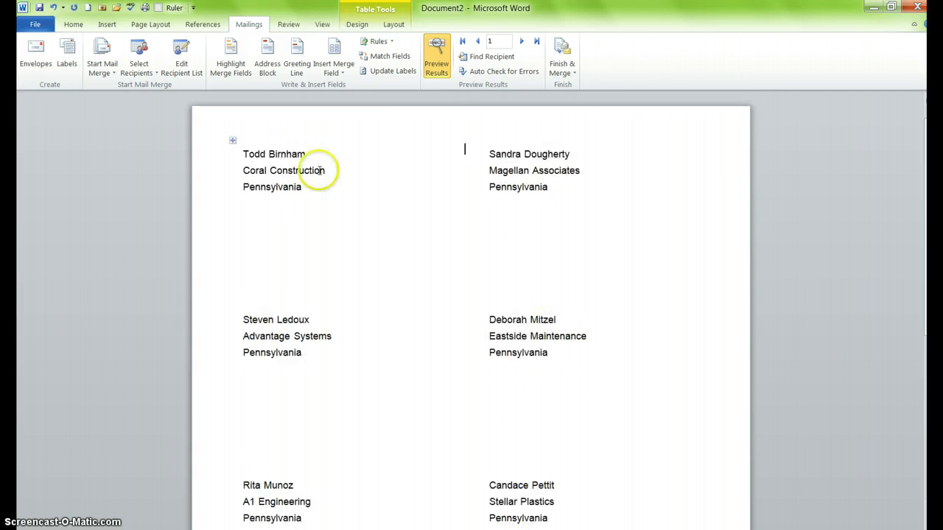
Toggle Preview Results to compare Pennsylvania names with merge fields, ending with the preview shown.
left_click(436, 60)
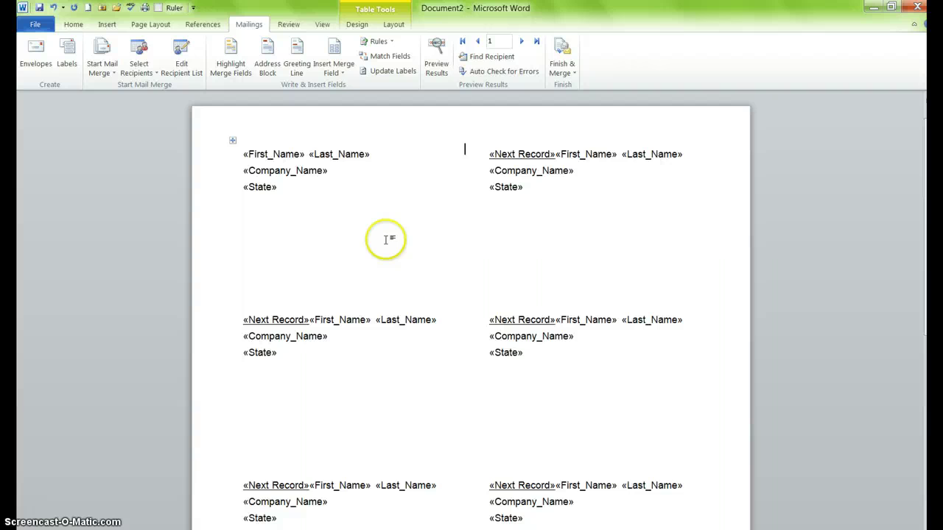
left_click(436, 60)
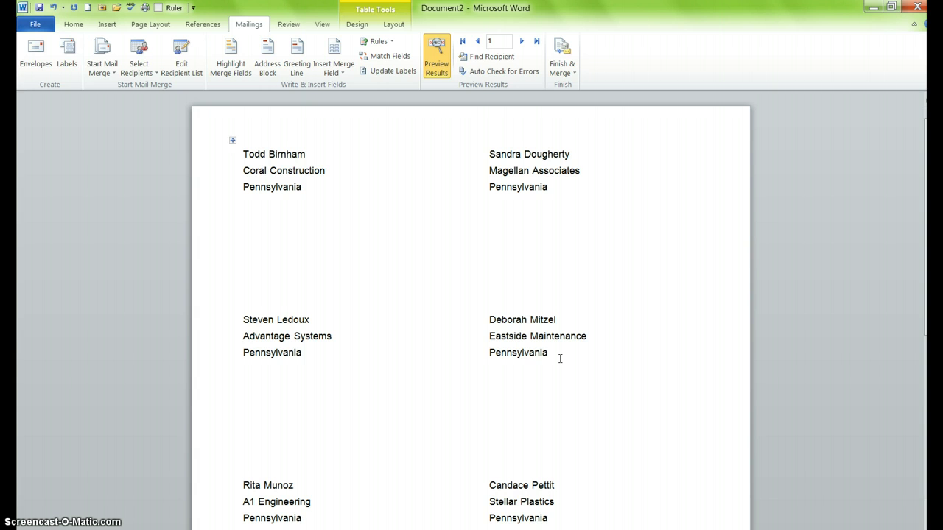
left_click(437, 45)
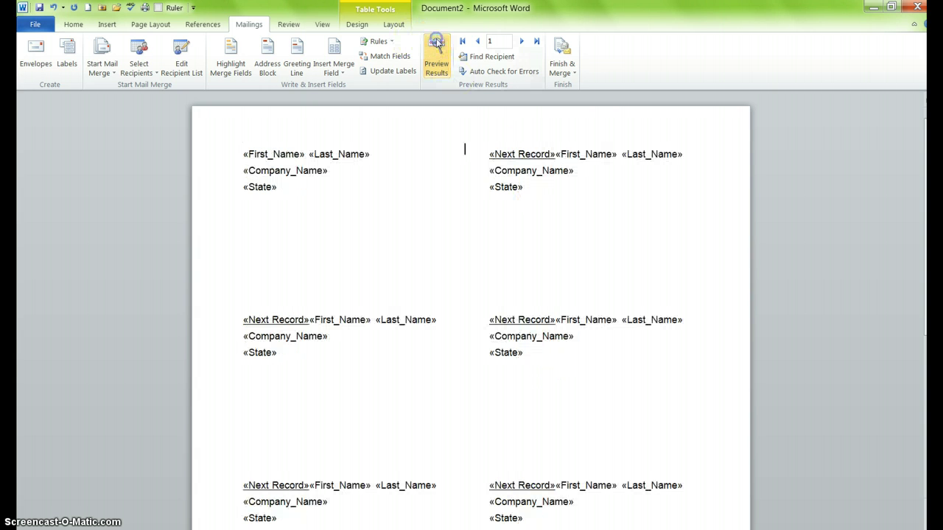
left_click(437, 44)
scroll(520, 242, "down", 5)
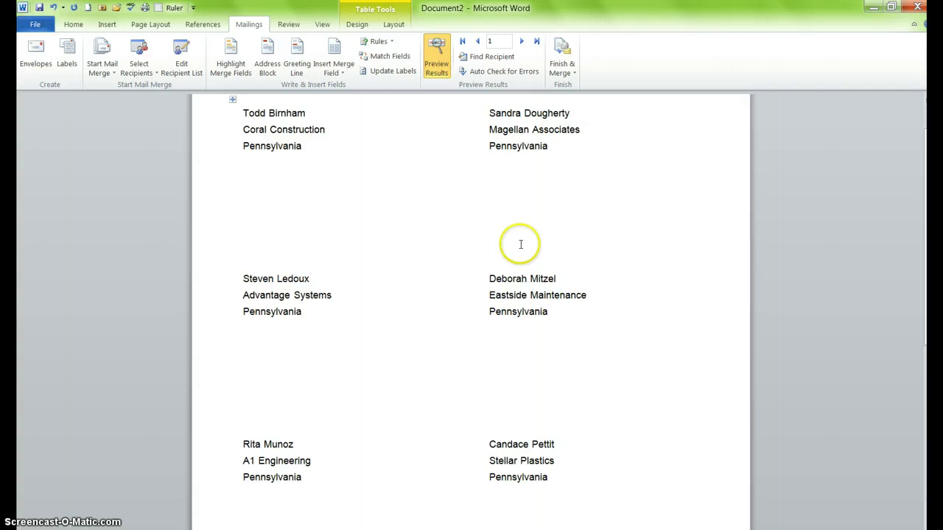
scroll(494, 262, "up", 5)
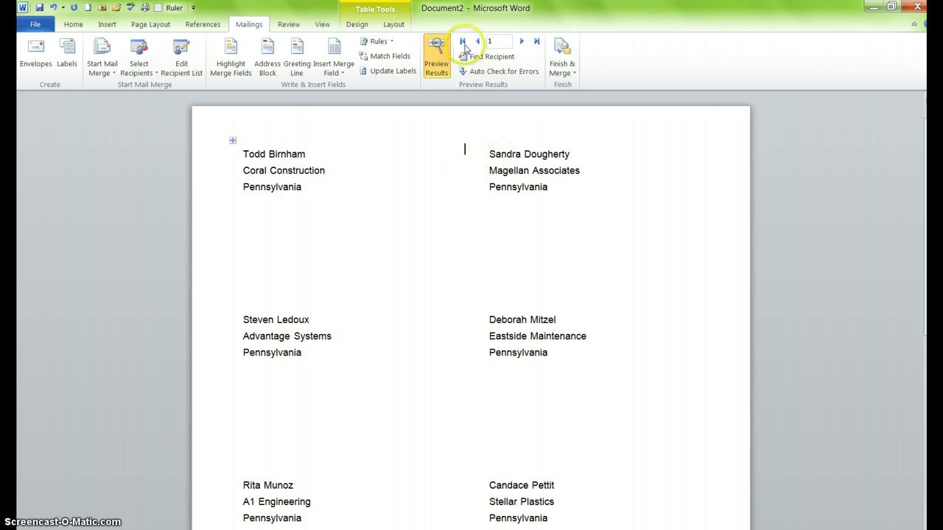
Show merge fields and make the first label's «First_Name» «Last_Name» bold, italic and 12 pt.
left_click(436, 44)
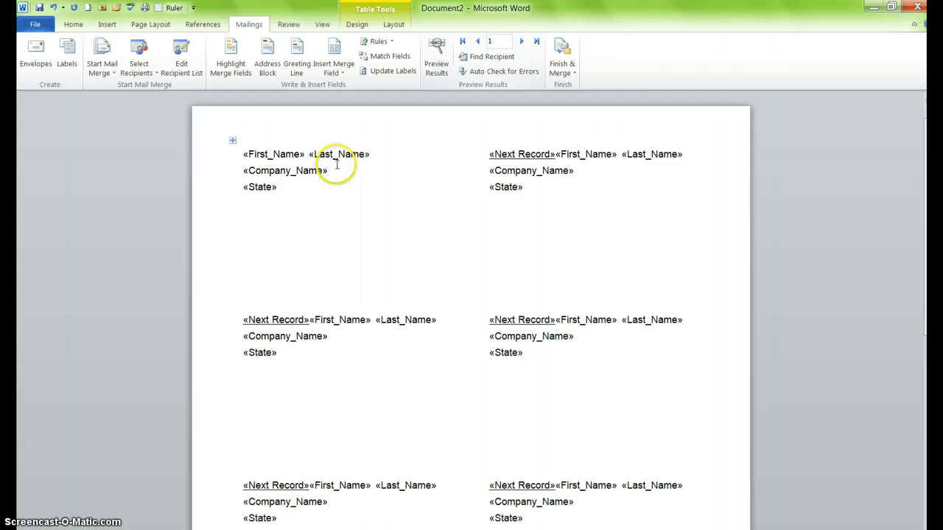
mouse_move(370, 153)
left_mouse_down()
mouse_move(251, 162)
mouse_move(372, 156)
left_mouse_up()
left_click(243, 155)
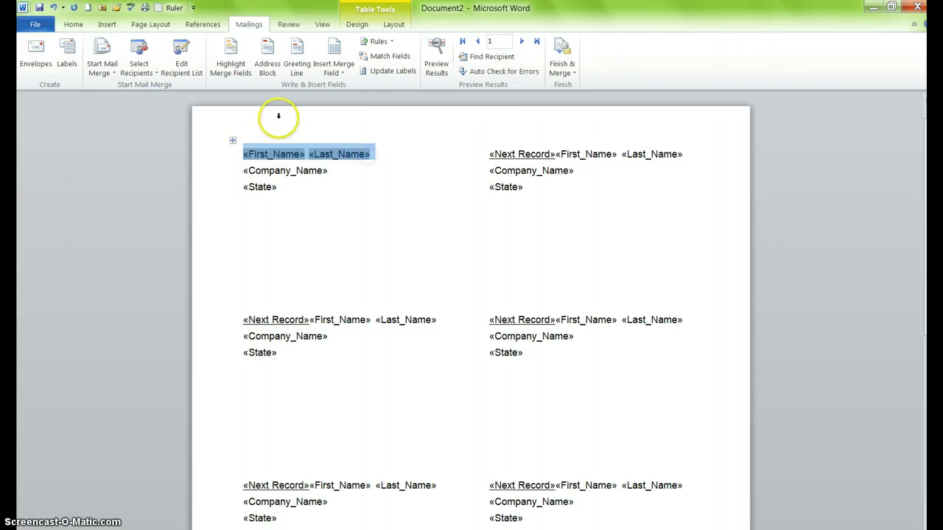
left_click(71, 23)
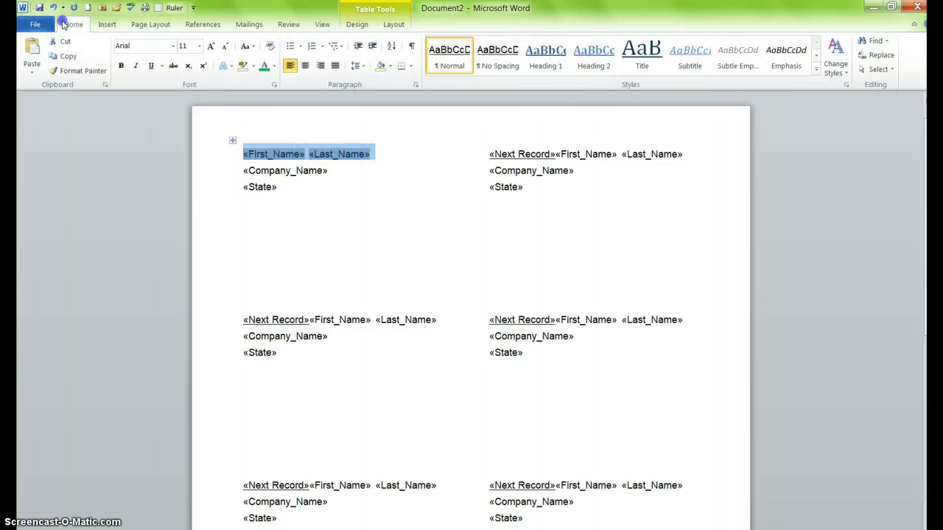
left_click(119, 67)
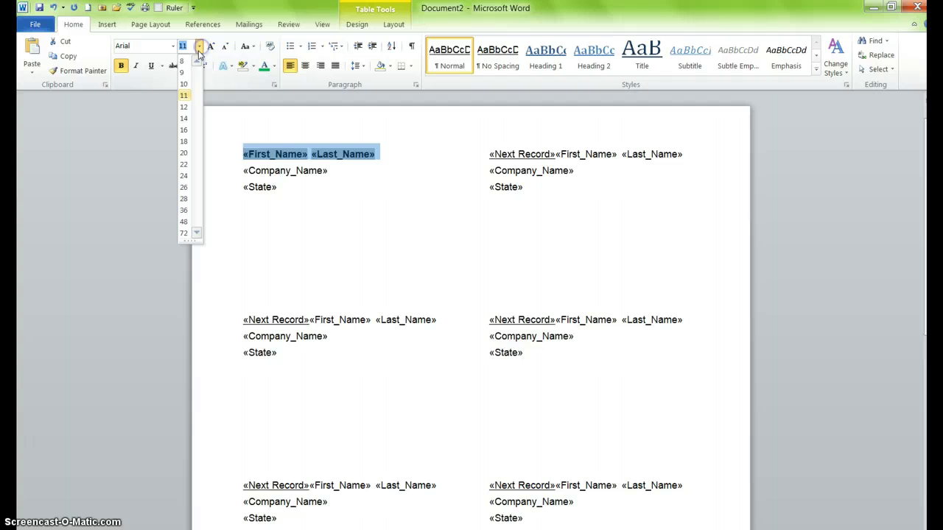
left_click(183, 107)
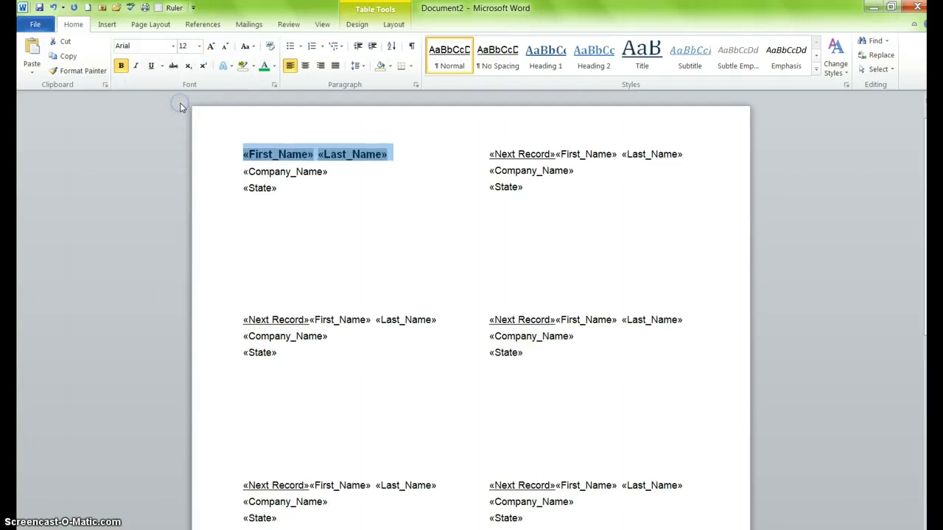
left_click(136, 66)
left_click(292, 191)
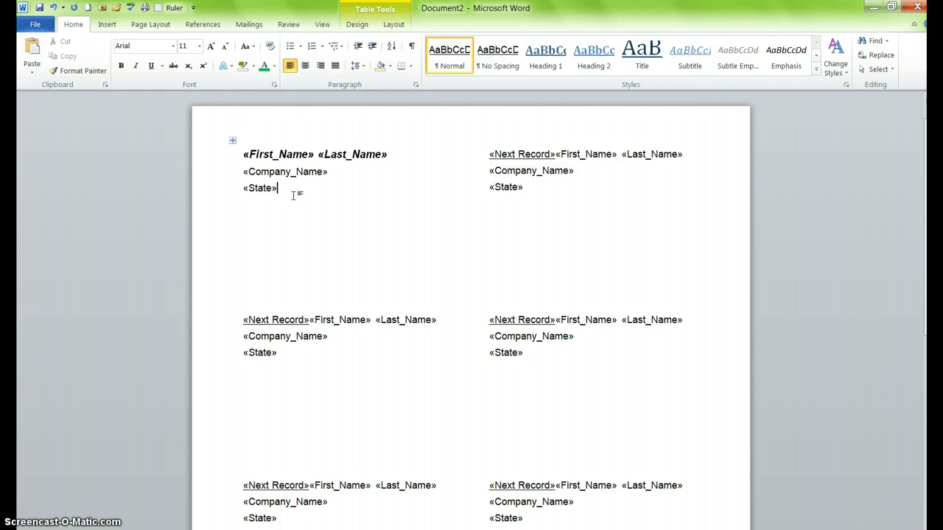
Apply the bold italic 12 pt name formatting to every label with Update Labels.
left_click(248, 25)
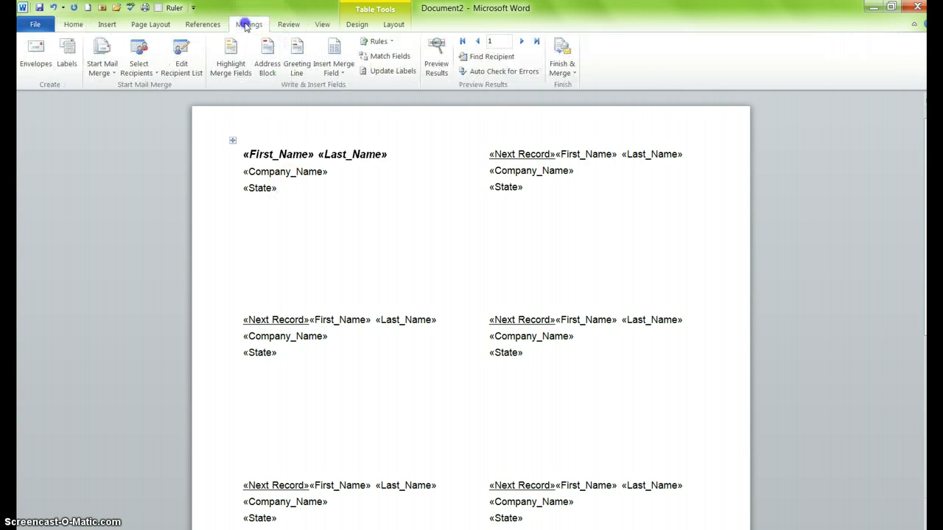
left_click(378, 72)
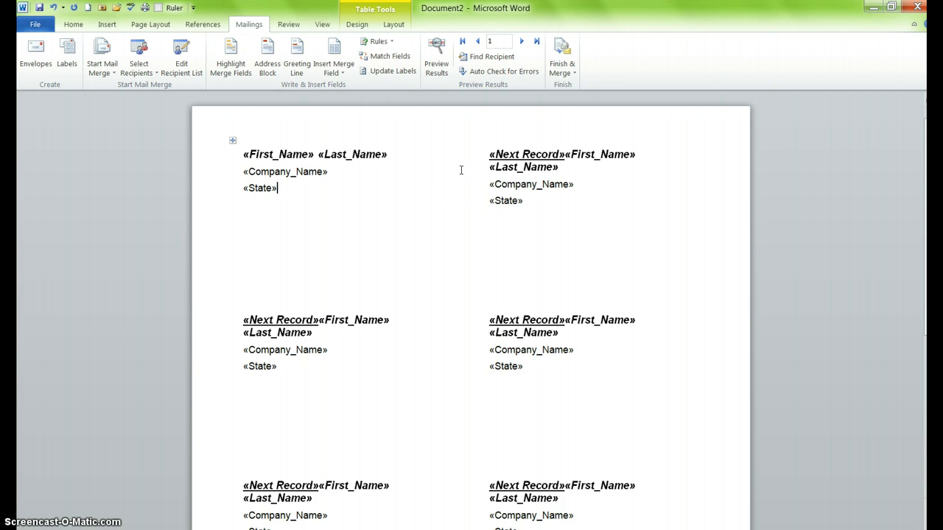
left_click(434, 53)
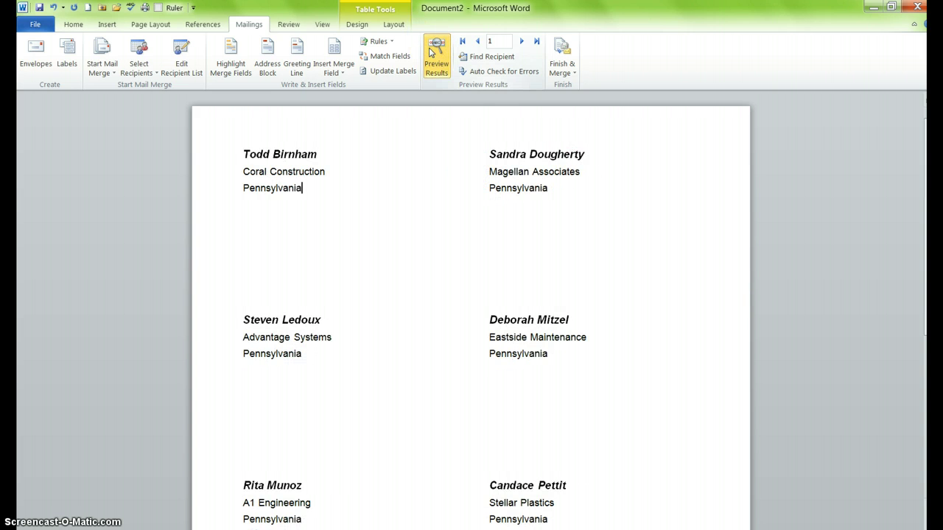
left_click(434, 53)
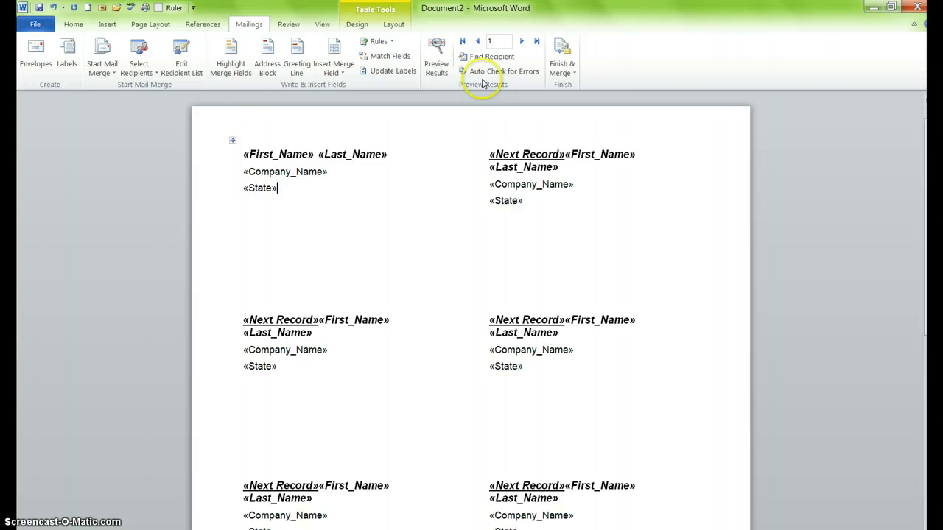
Toggle Preview Results to check the formatted names, ending on the merge fields.
left_click(434, 50)
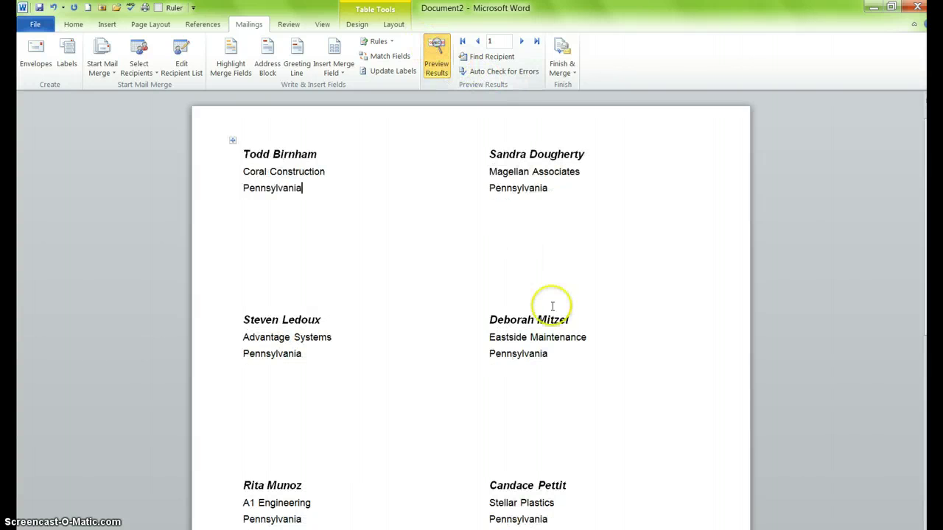
scroll(556, 310, "down", 5)
scroll(560, 312, "down", 5)
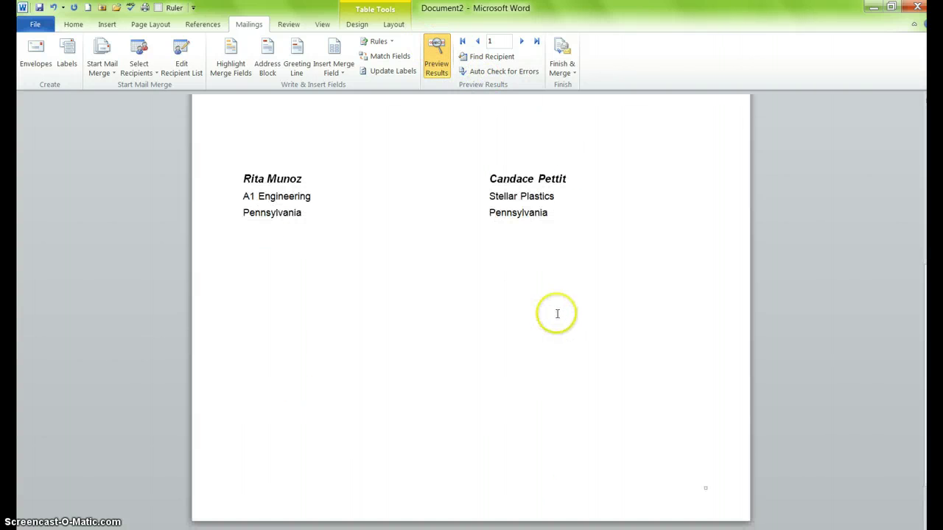
scroll(557, 315, "up", 10)
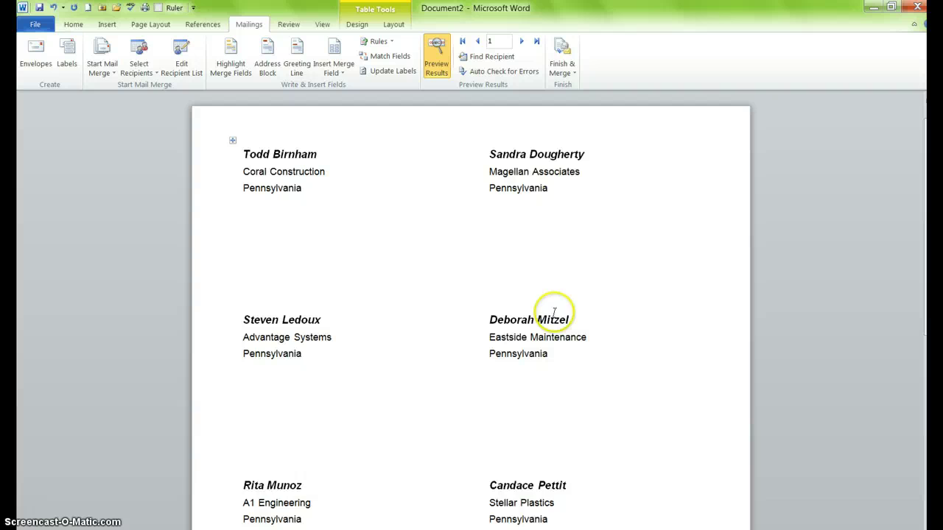
left_click(436, 46)
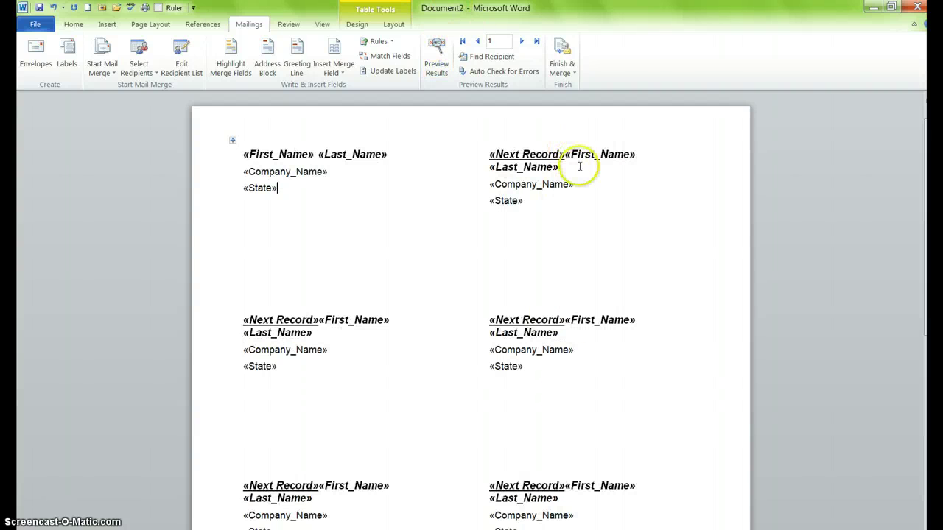
left_click(436, 50)
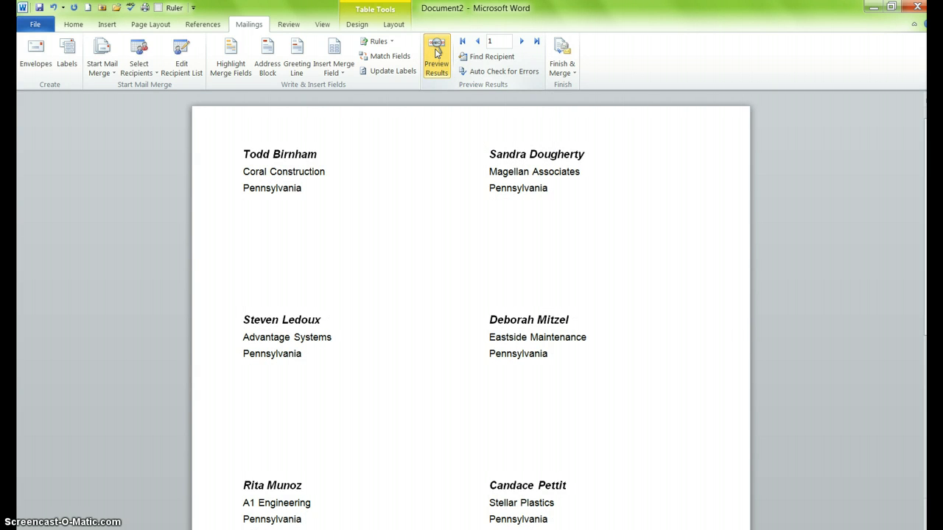
left_click(436, 56)
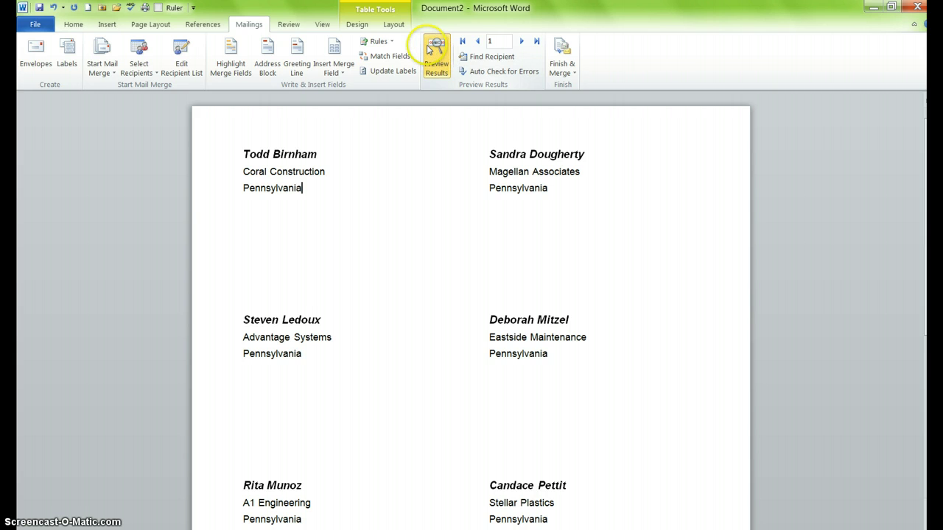
left_click(436, 48)
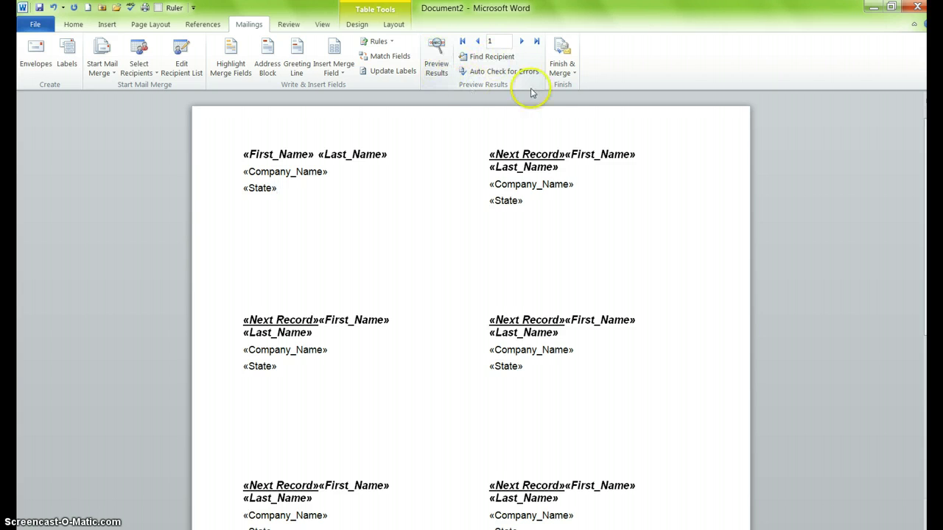
Choose Finish & Merge > Edit Individual Documents to merge all records into a new document.
left_click(571, 74)
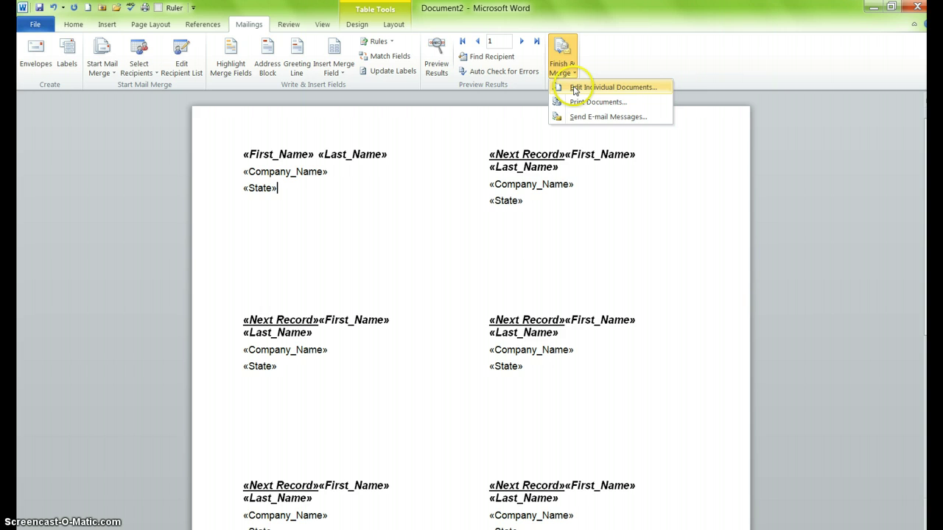
left_click(576, 88)
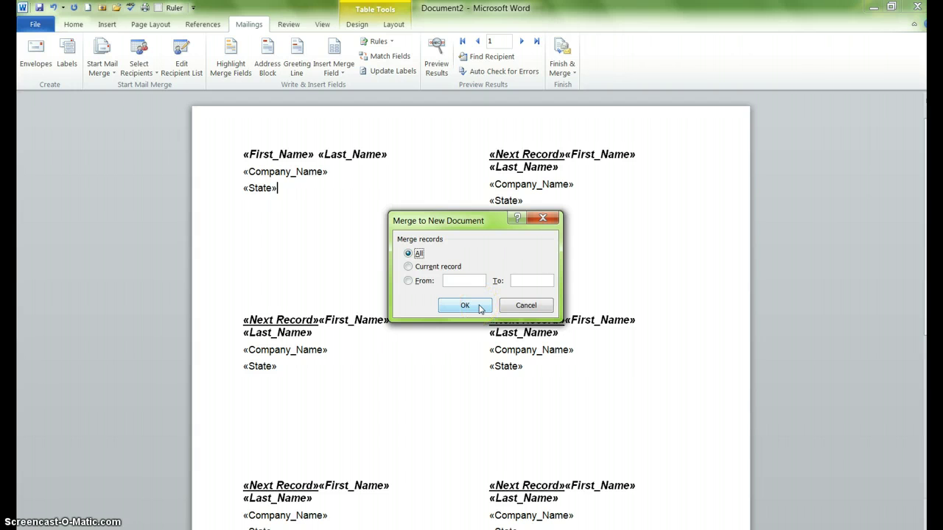
left_click(465, 306)
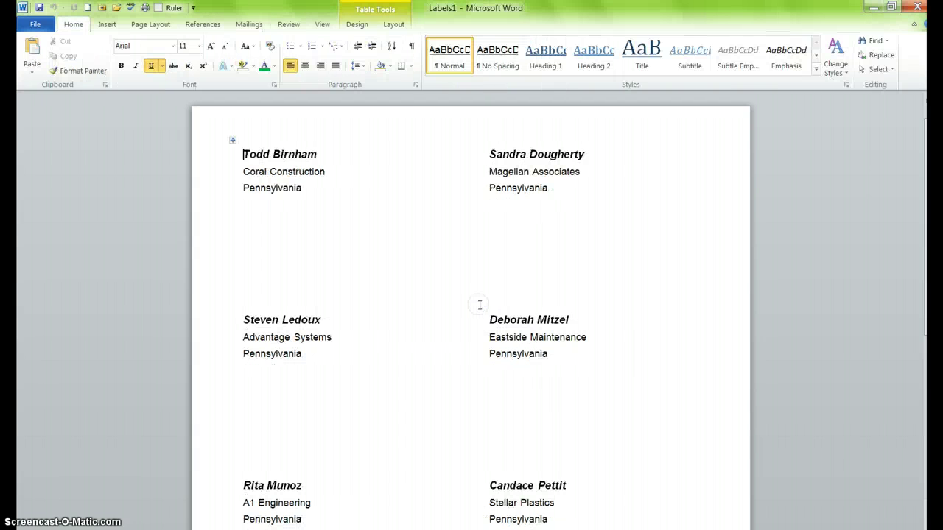